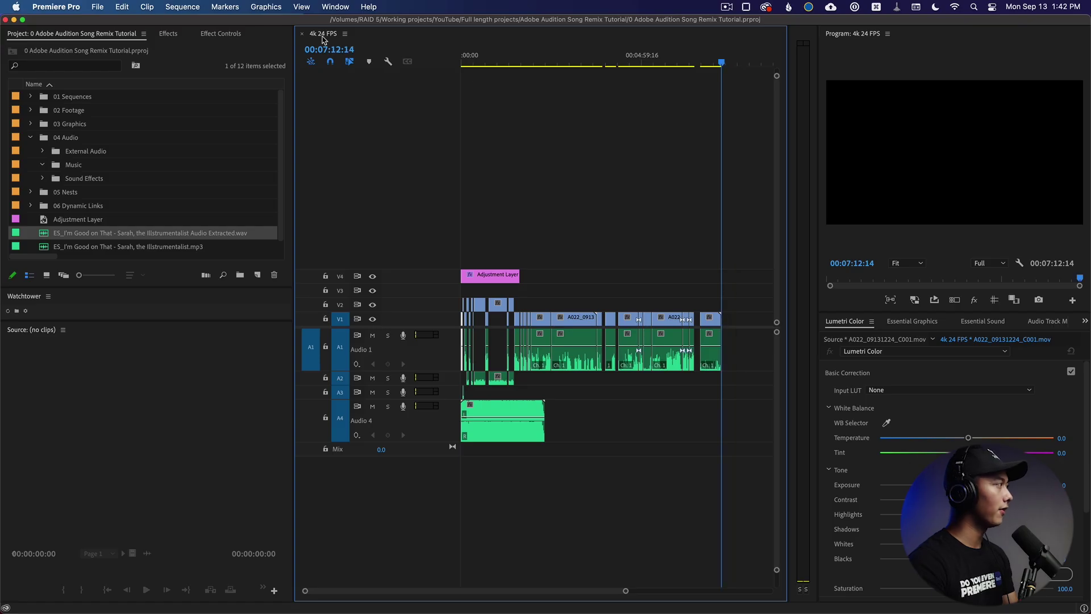
Send the Audio 4 music clip to Audition with Edit Clip In Adobe Audition.
click(543, 62)
drag(542, 61, 546, 61)
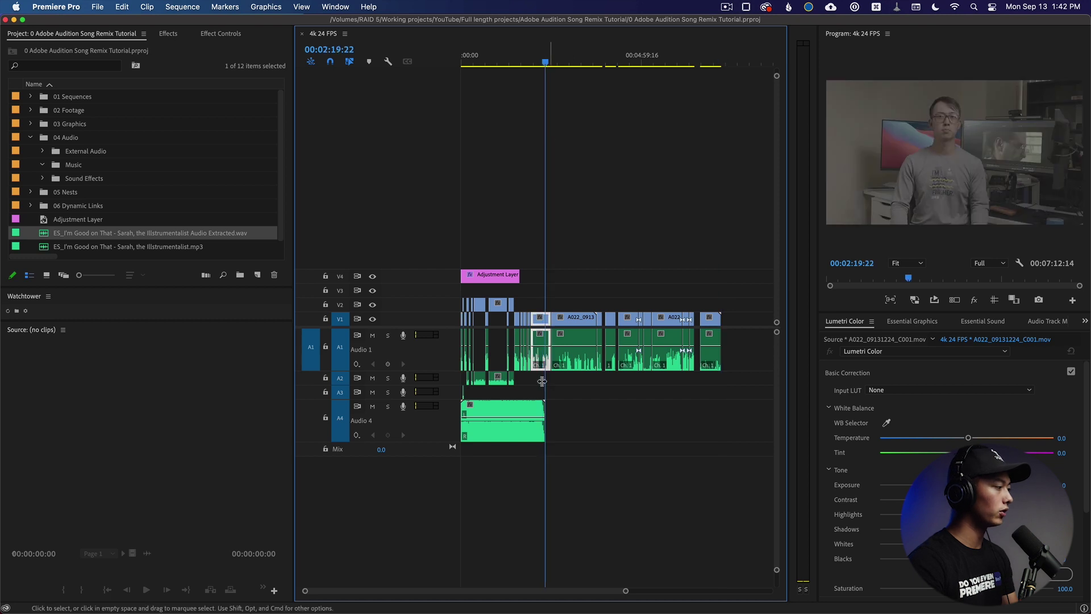
right_click(515, 409)
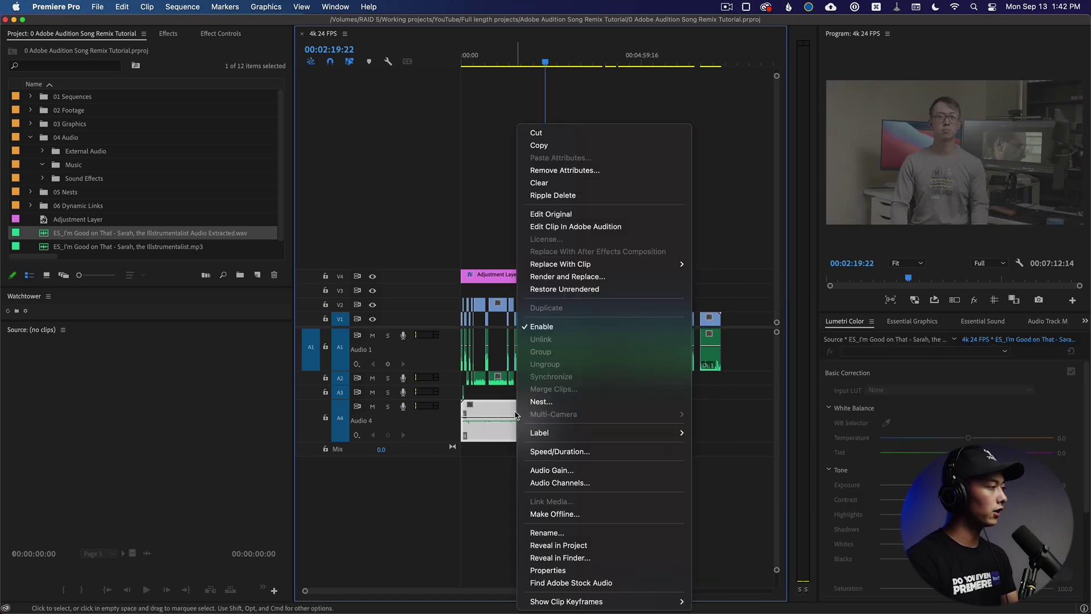
click(566, 228)
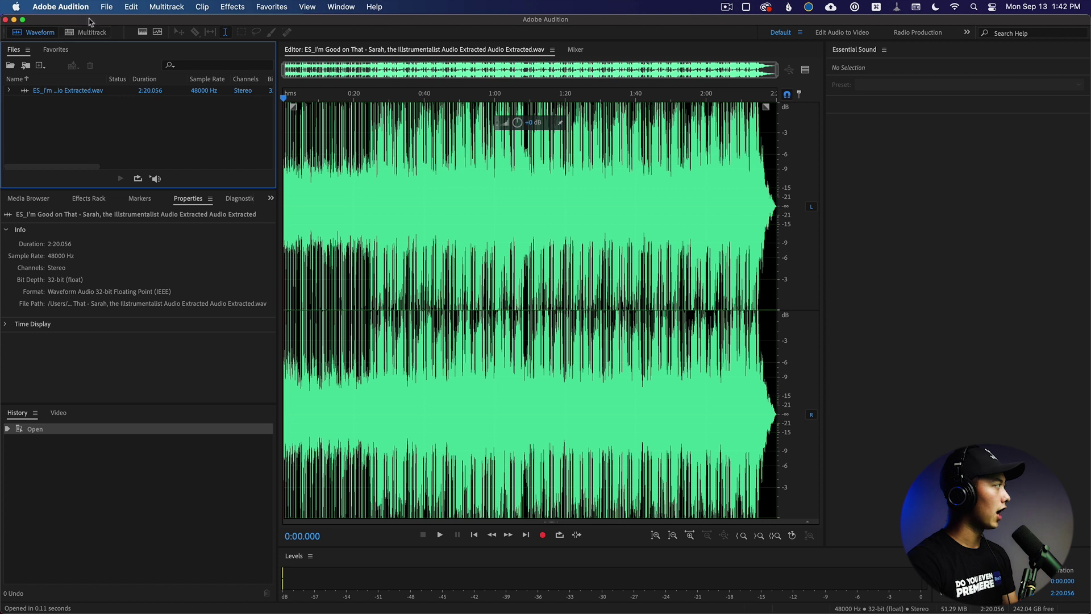
Create a multitrack session named Untitled Session 4 at 48000 Hz, 32-bit float, stereo.
click(88, 35)
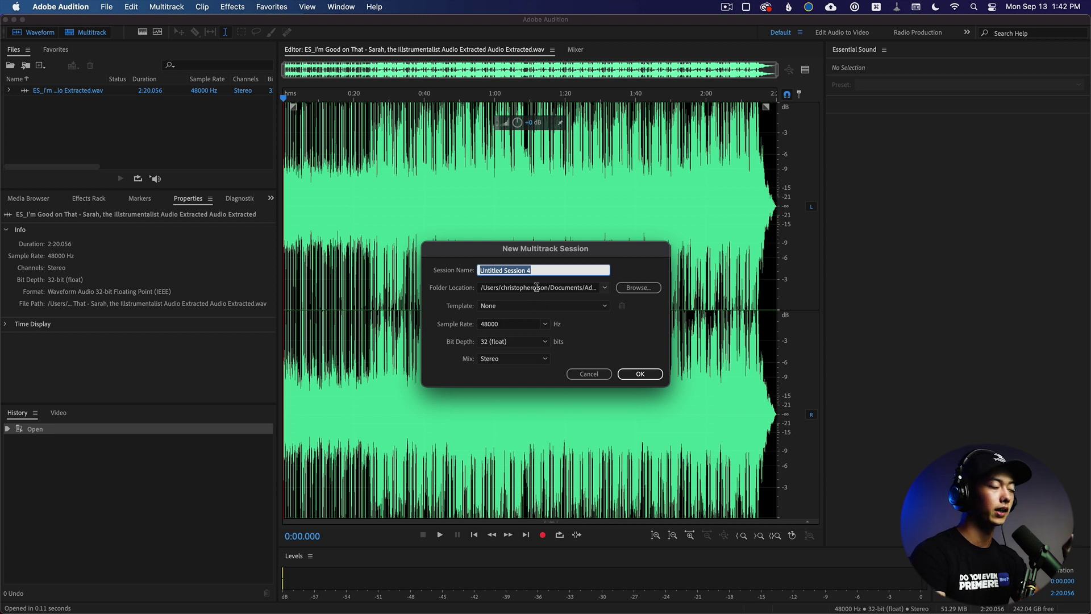
click(640, 374)
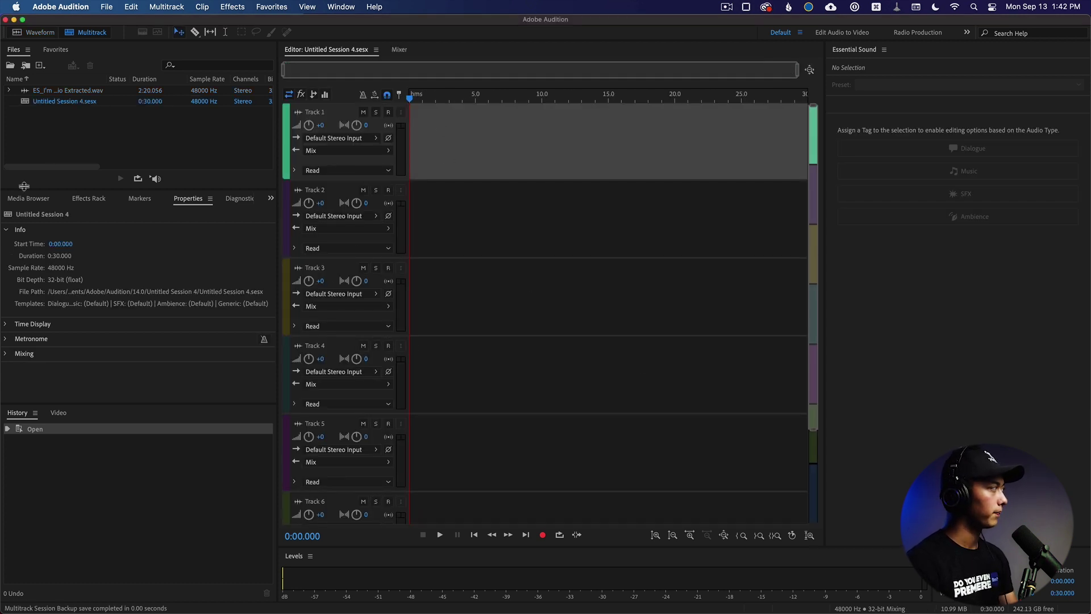
Place the extracted .wav song from the Files panel onto Track 1.
drag(55, 94, 378, 126)
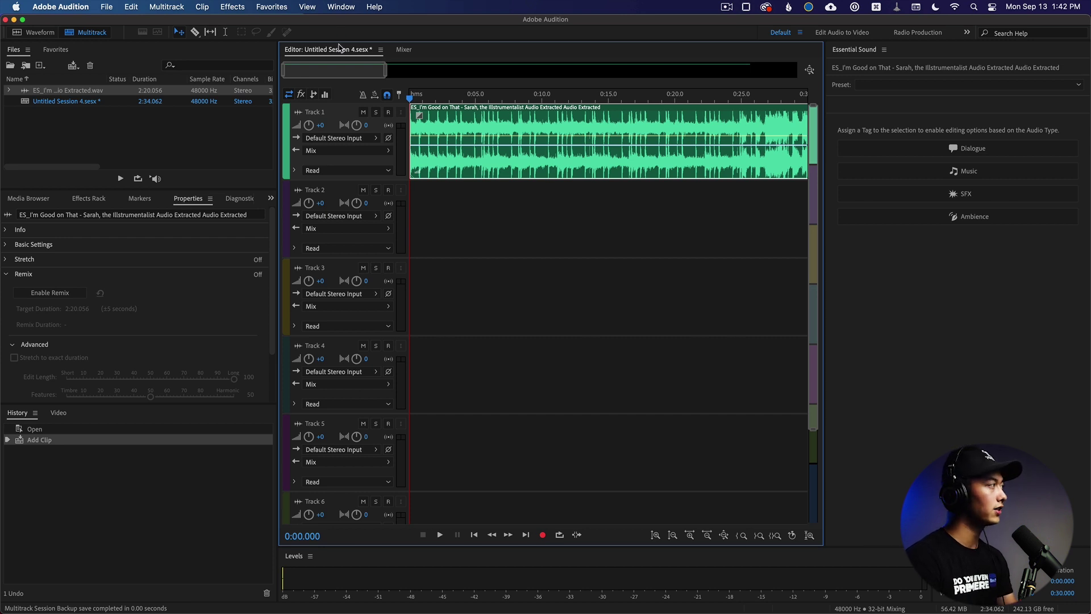
click(340, 7)
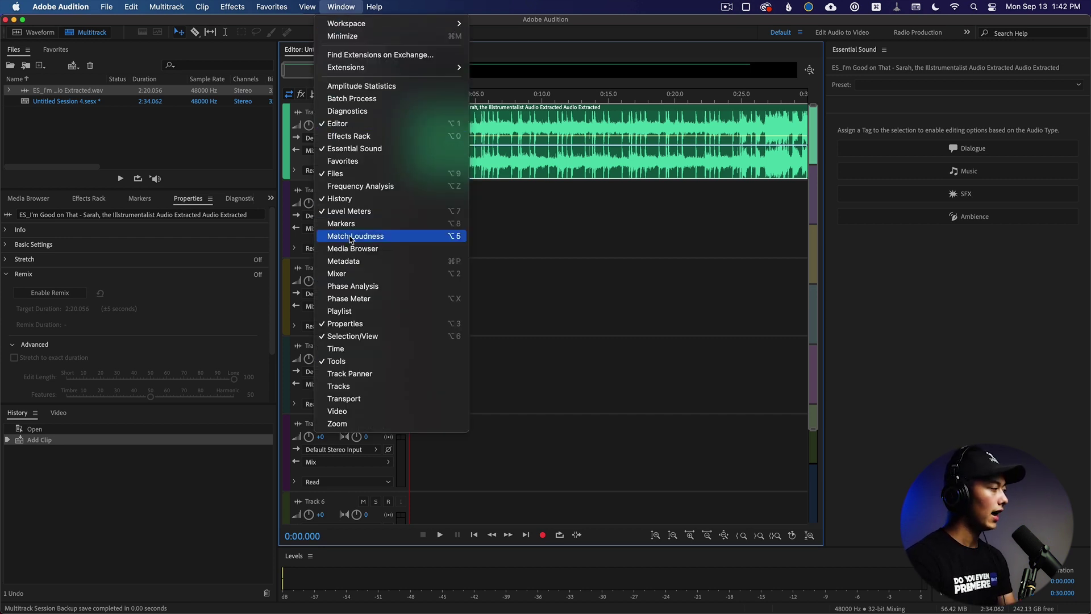
click(565, 296)
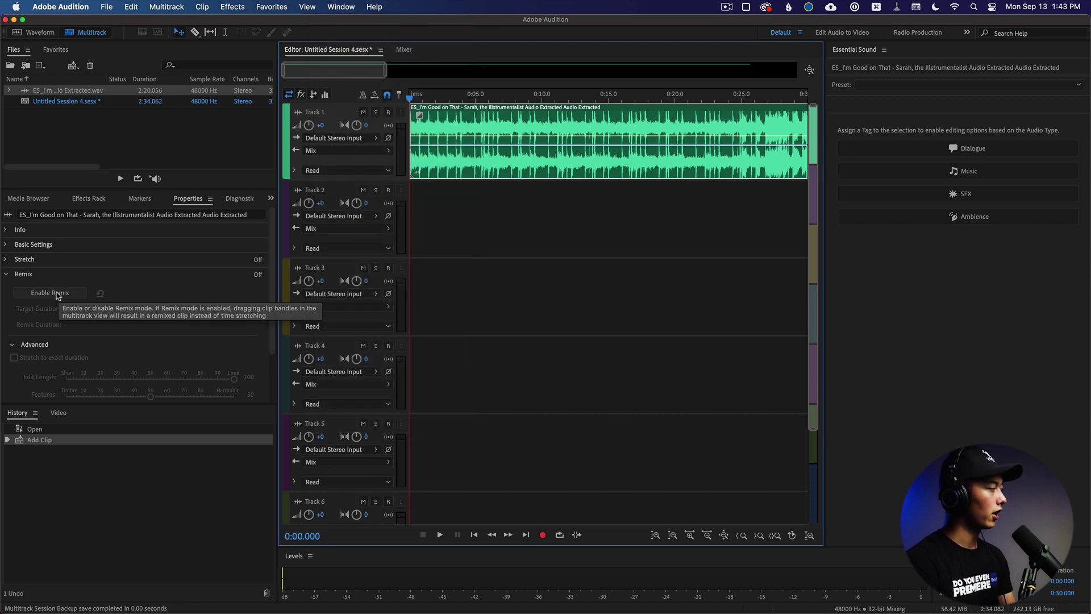
Enable Remix on the song clip with a 7:12 target duration.
click(54, 293)
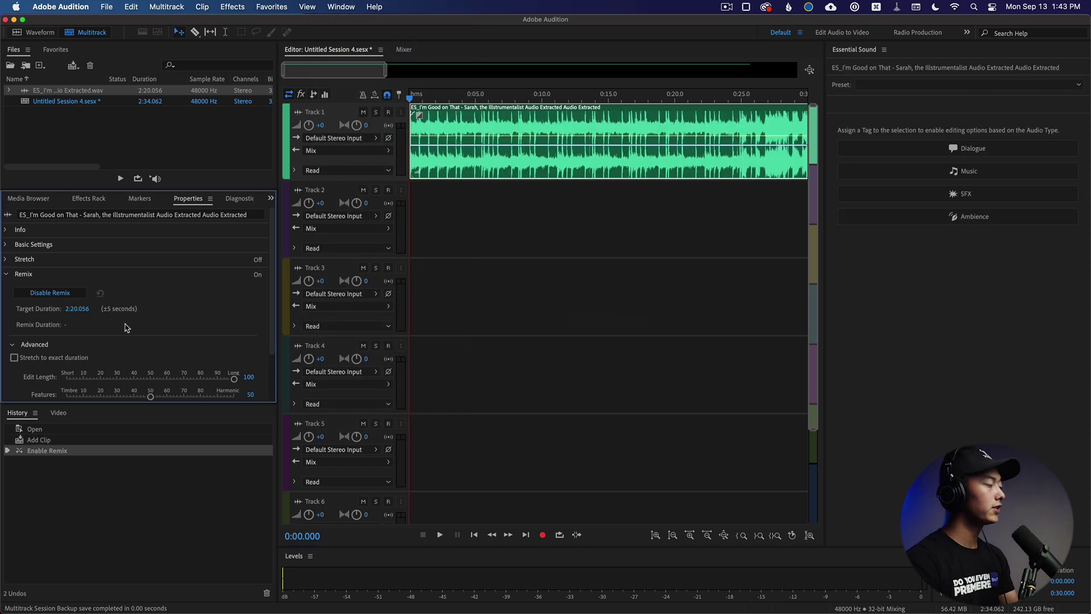
click(69, 311)
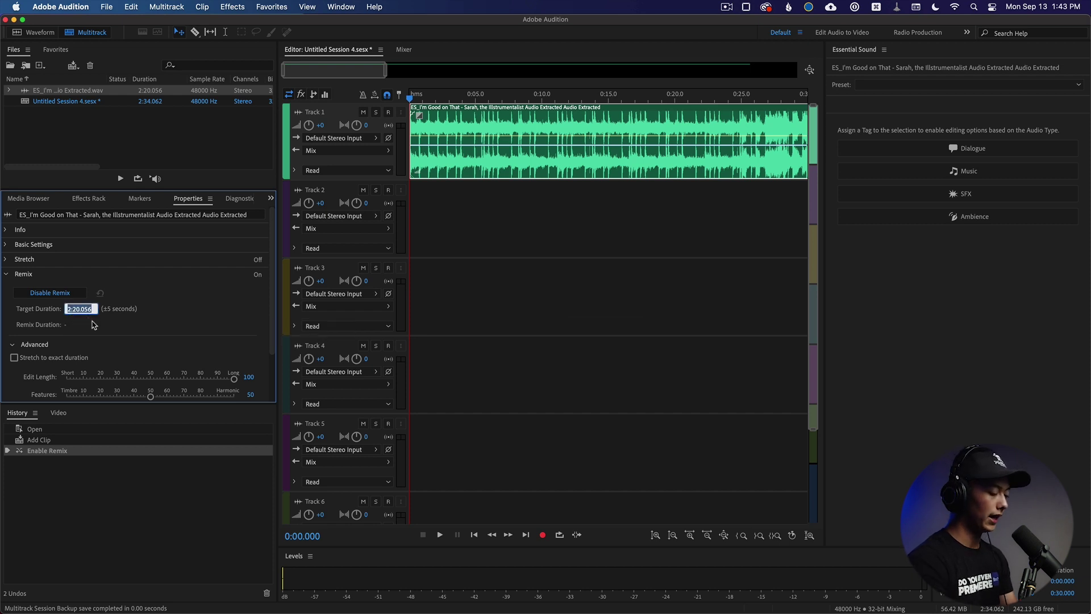
text(3)
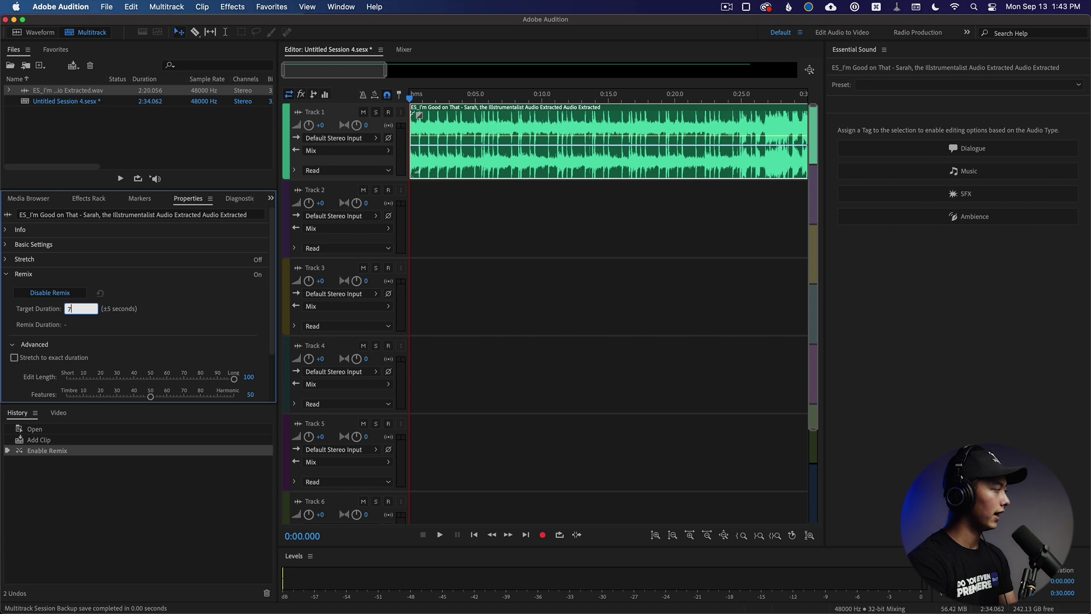
key(Return)
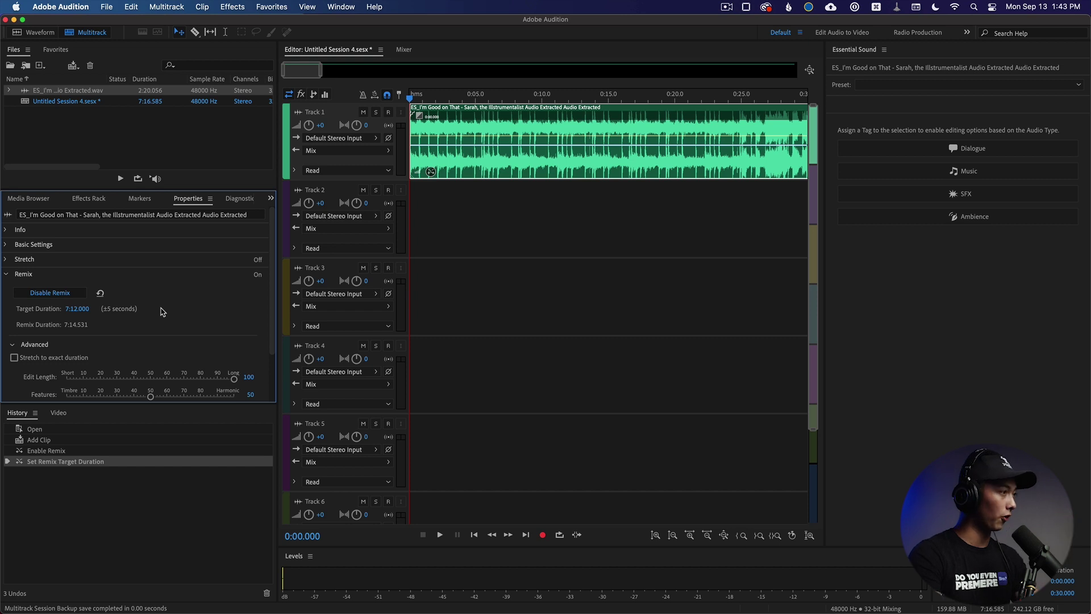
key(minus)
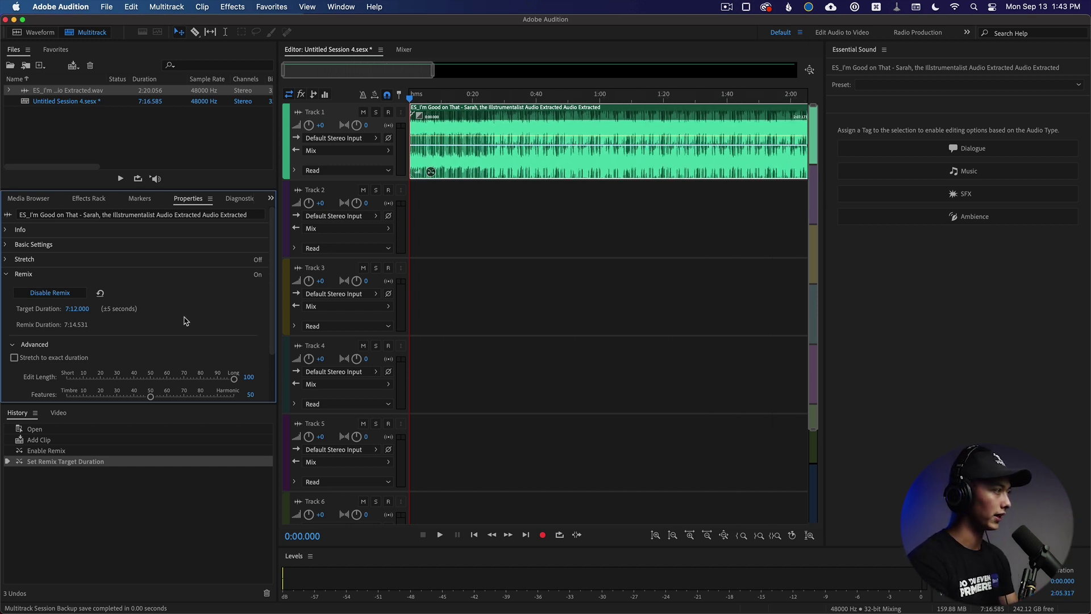
Zoom out to the whole session and play the remix from around 2:00.
click(534, 228)
key(backslash)
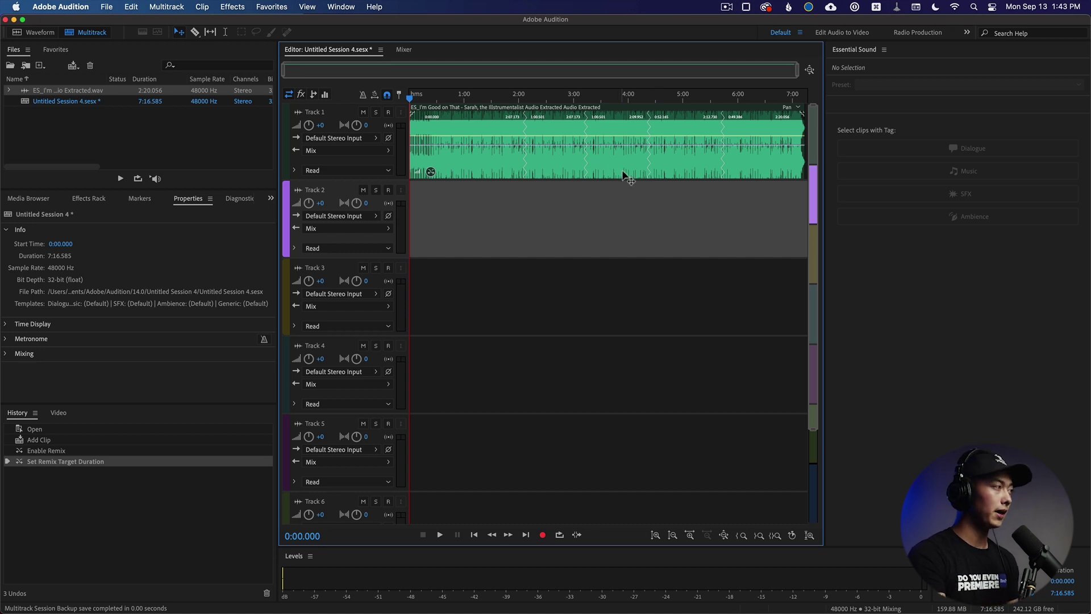
click(522, 101)
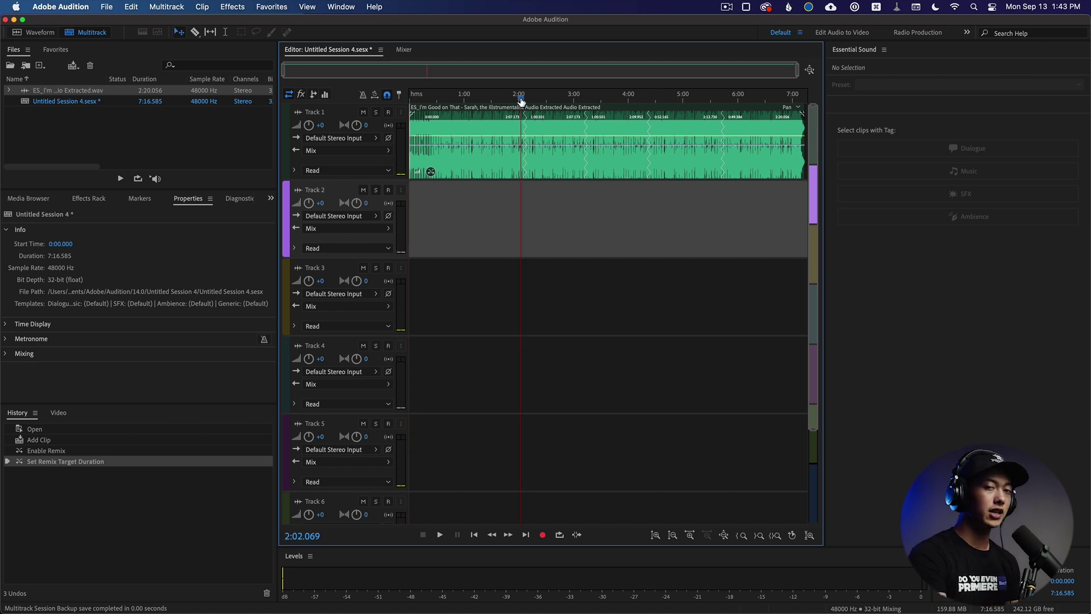
scroll(522, 101, up, 5)
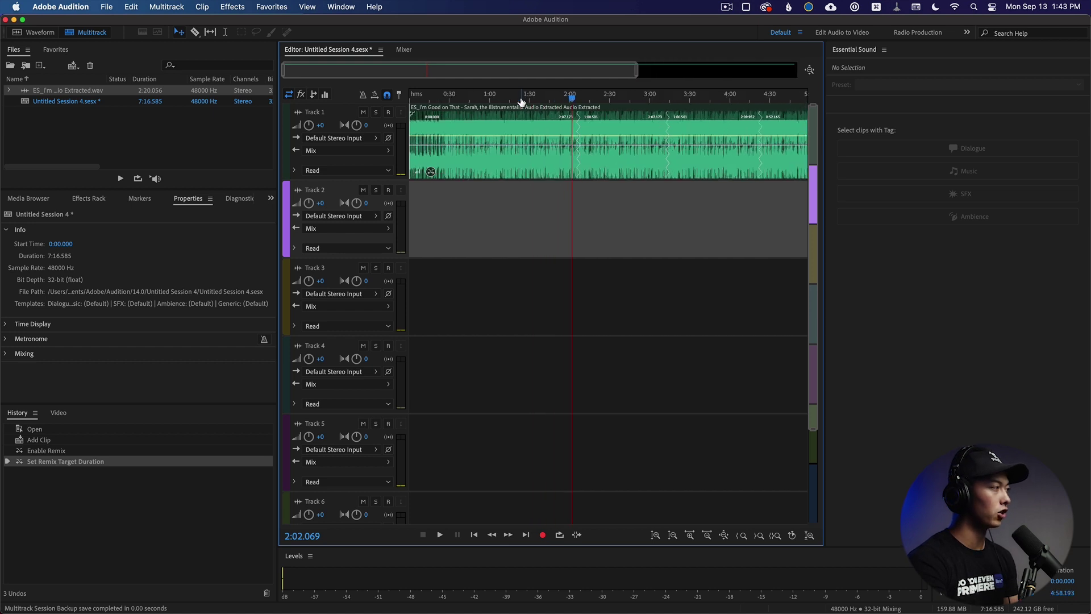
click(606, 98)
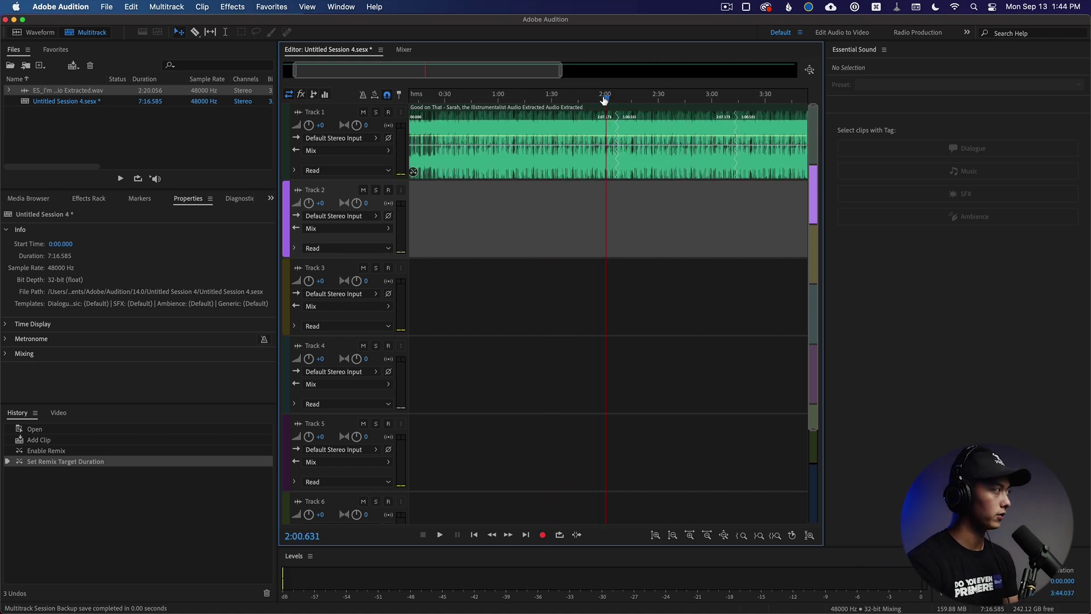
key(space)
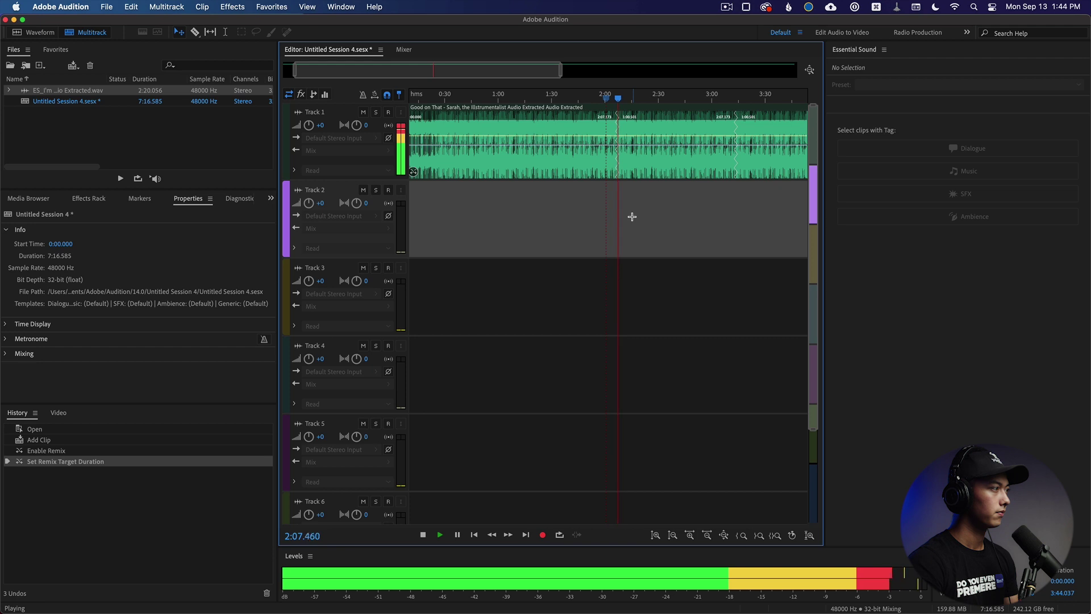
key(space)
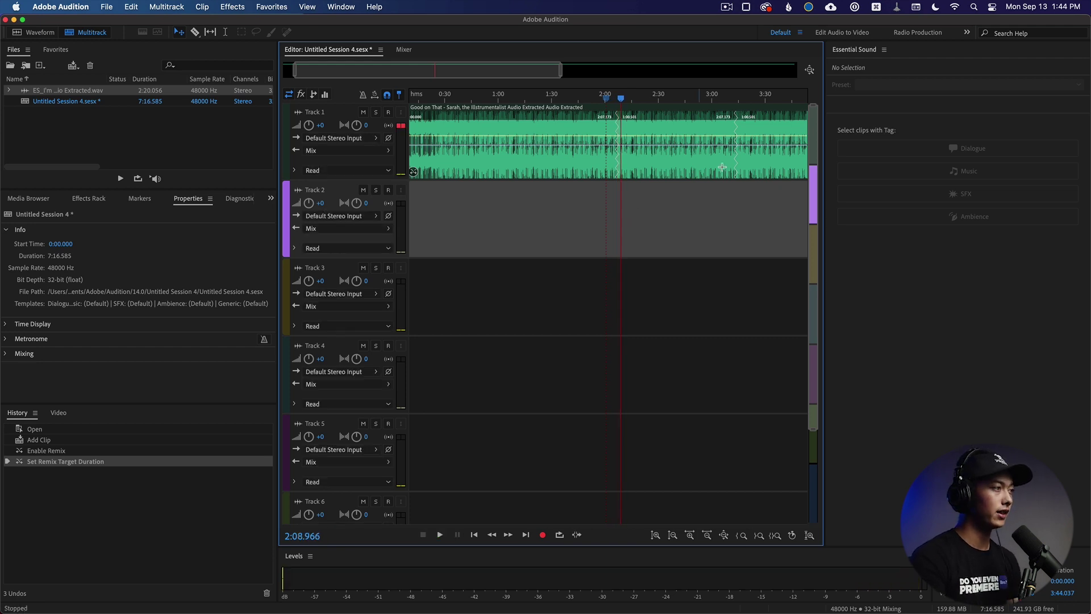
Audition the remix briefly from 3:11 and again from 4:20.
click(732, 100)
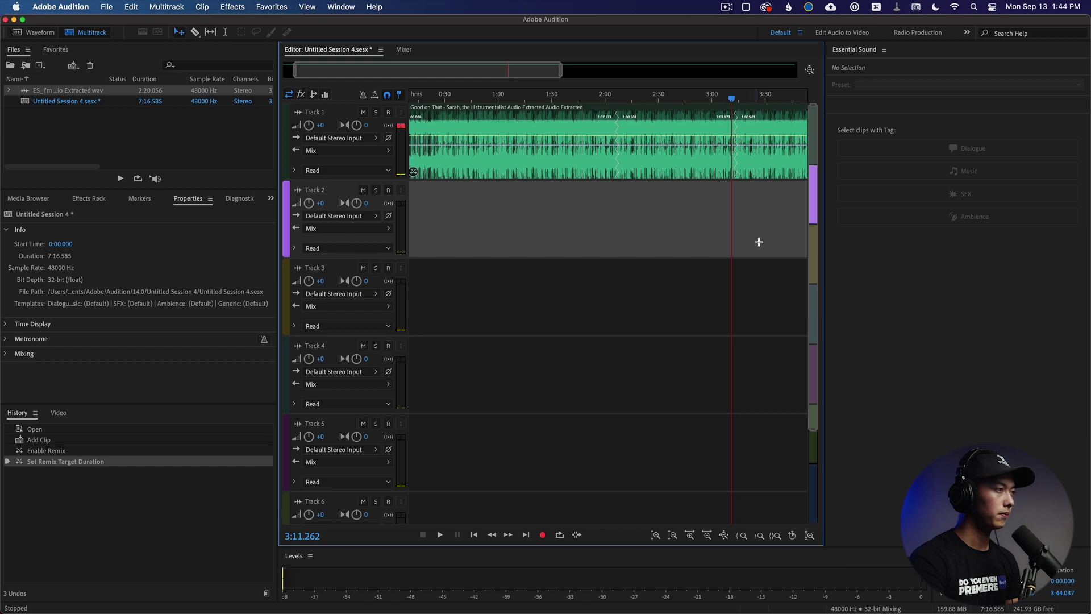
key(space)
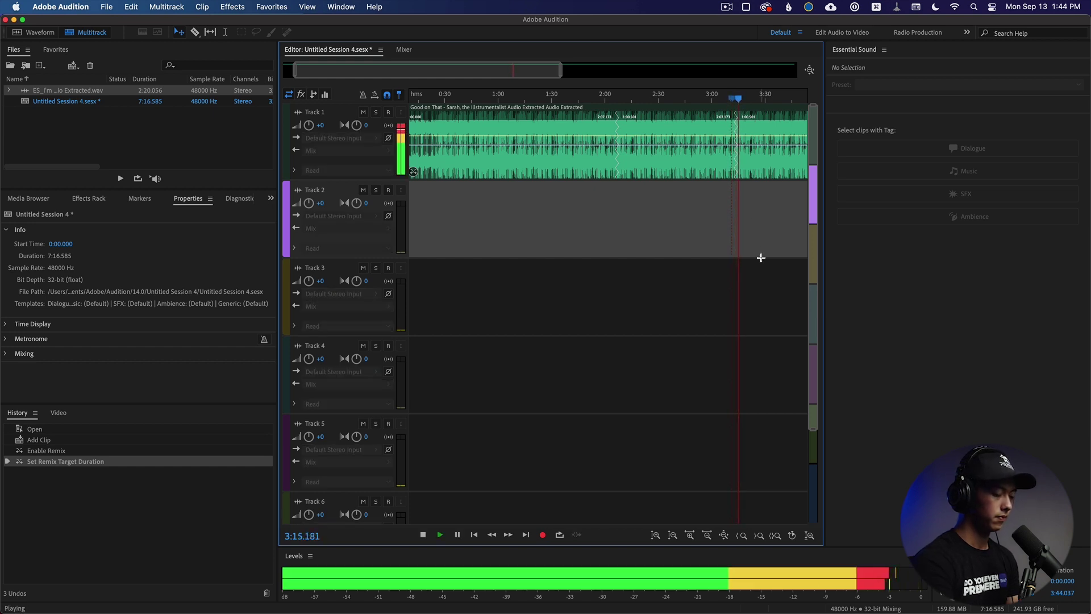
key(space)
key(minus)
click(695, 95)
key(space)
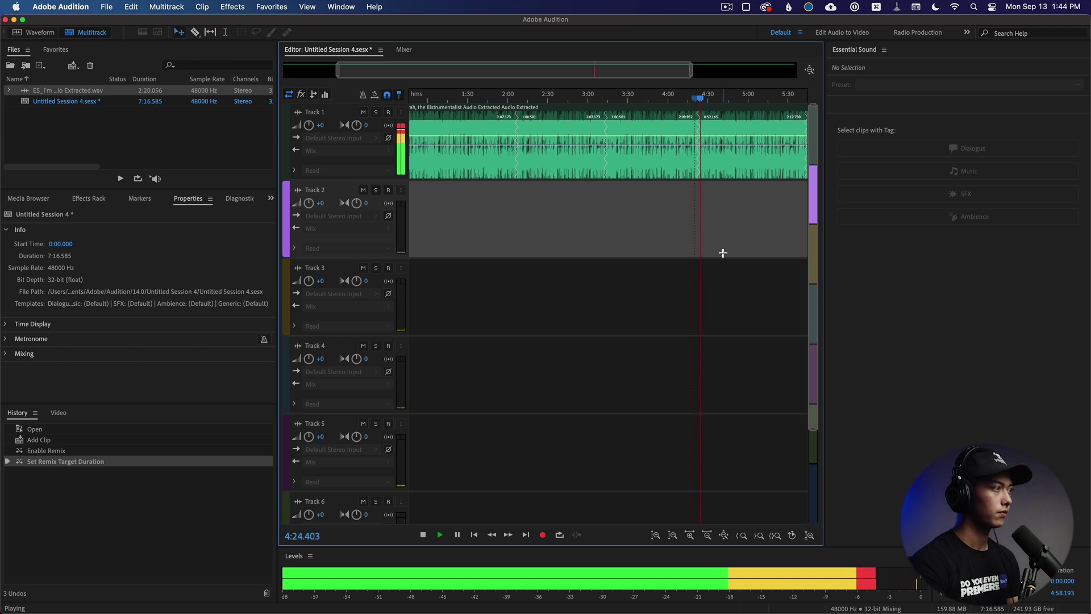
key(space)
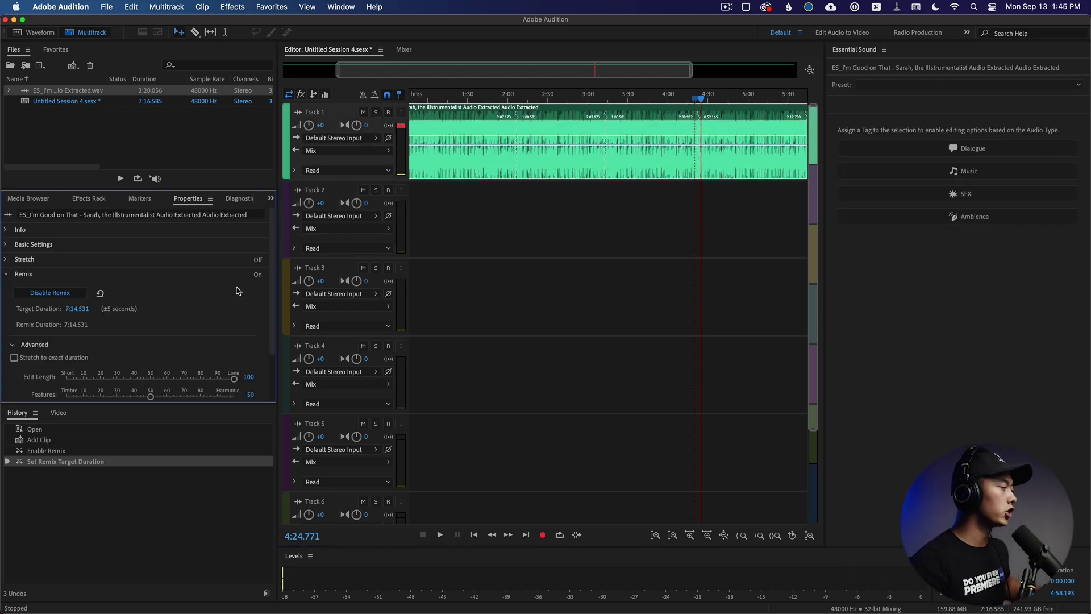
Set the song clip's remix Edit Length to 0, then back to 100.
click(517, 212)
click(496, 163)
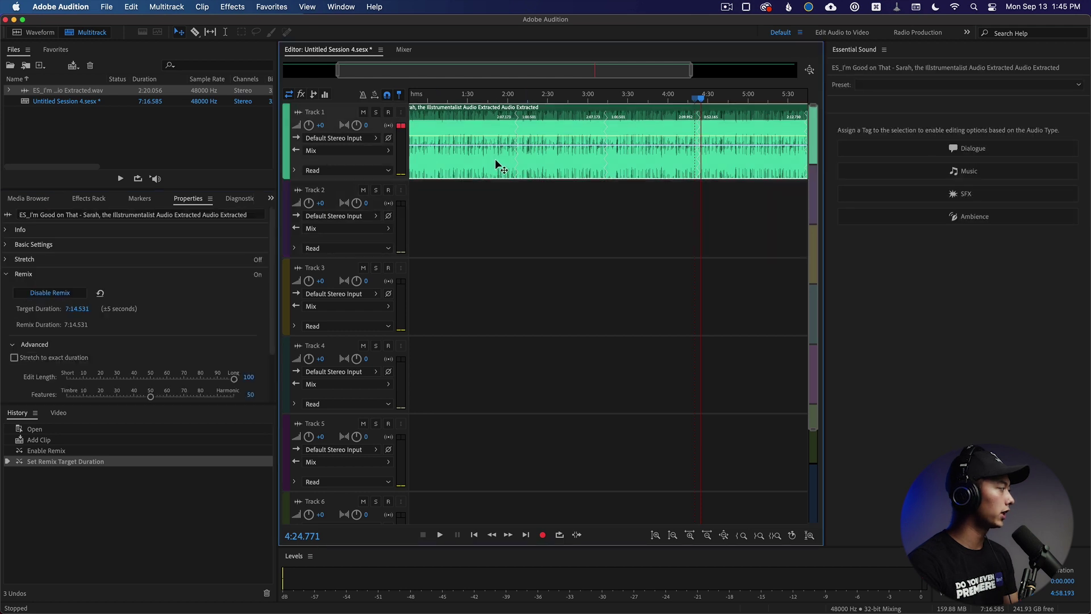
scroll(159, 317, down, 3)
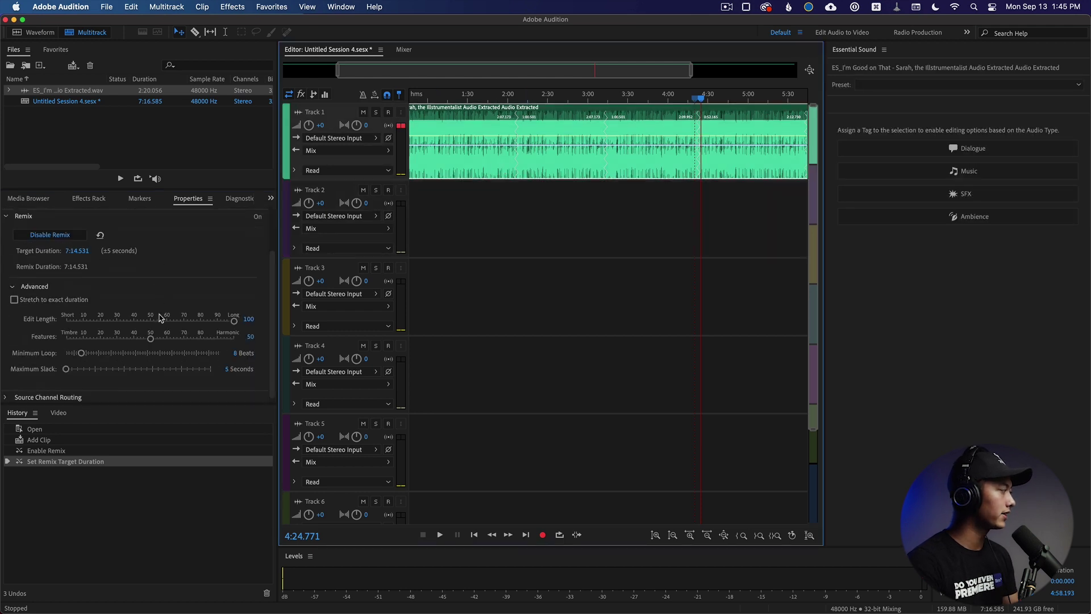
click(107, 367)
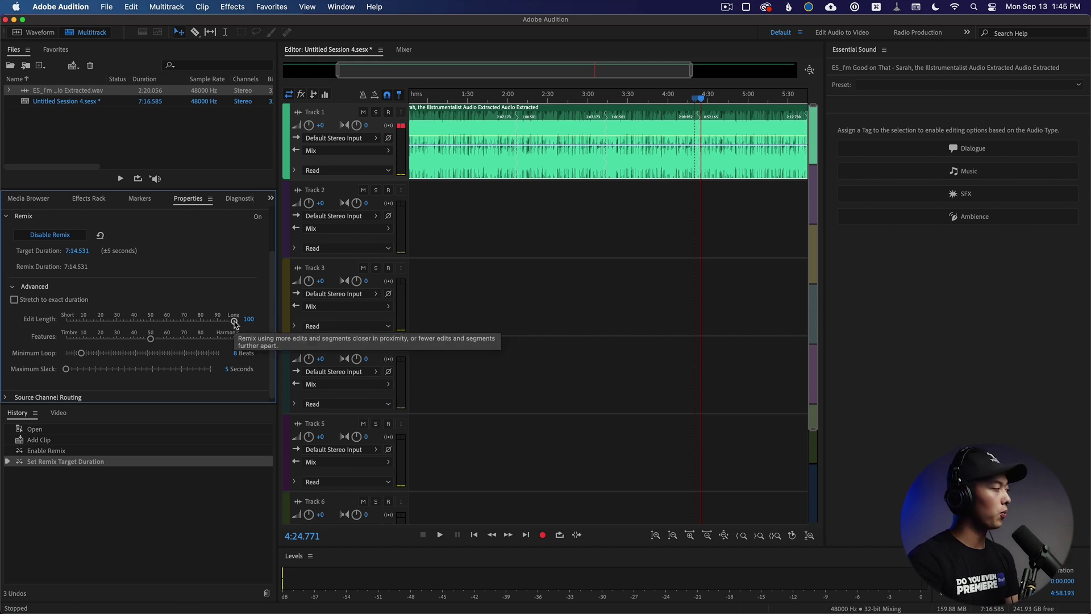
drag(235, 322, 41, 323)
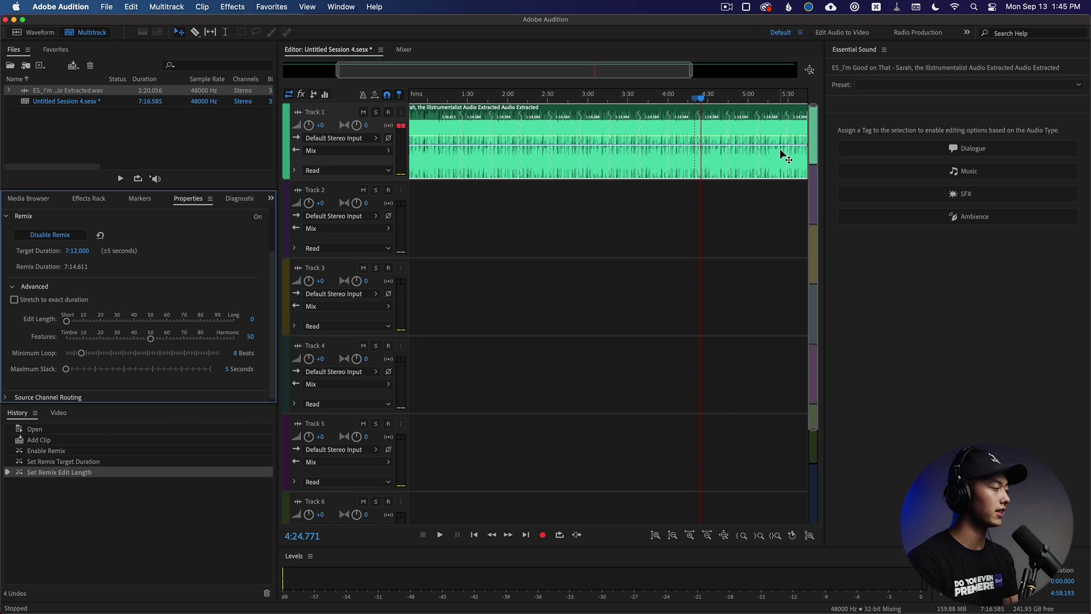
drag(66, 321, 256, 323)
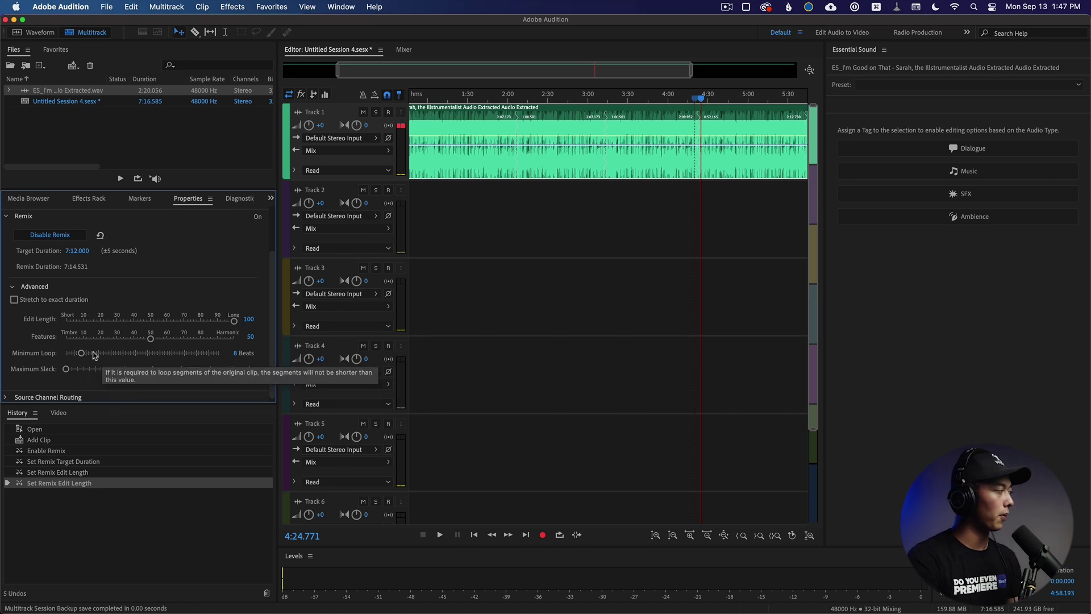
drag(83, 355, 235, 365)
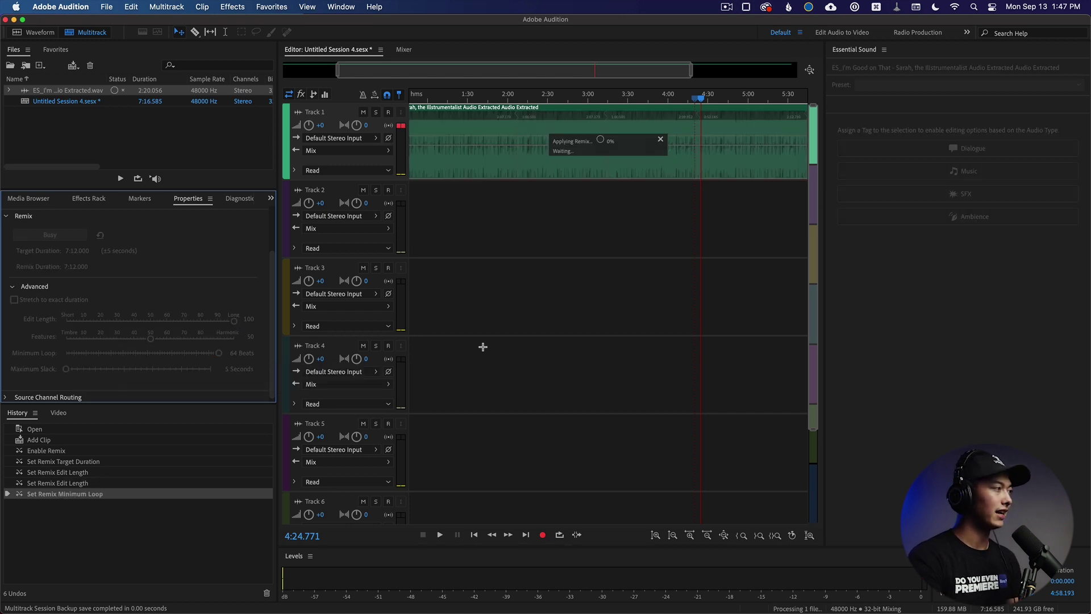
drag(219, 355, 79, 370)
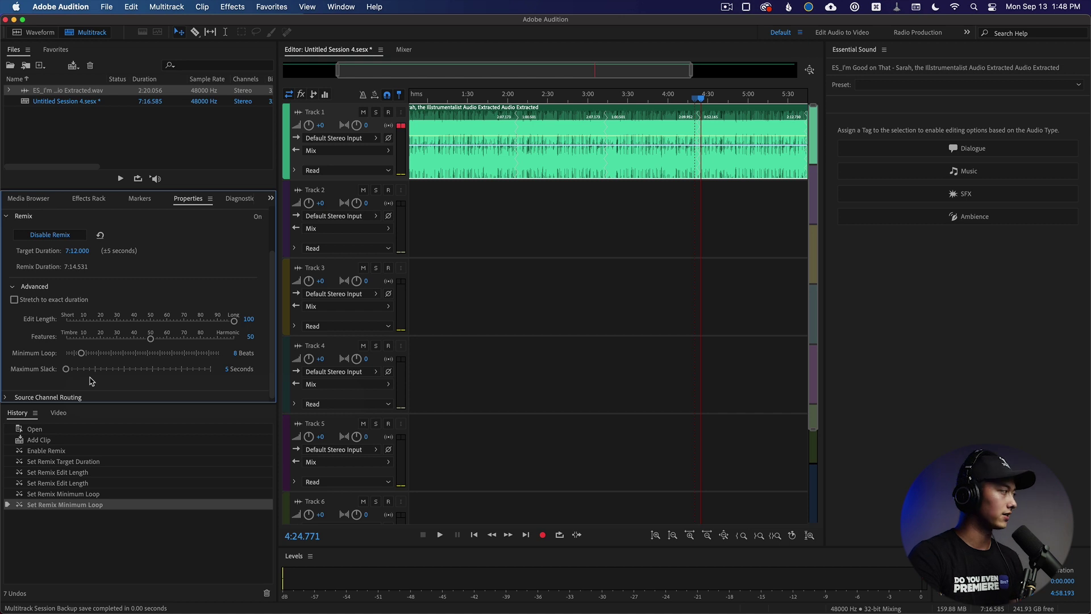
scroll(91, 380, down, 1)
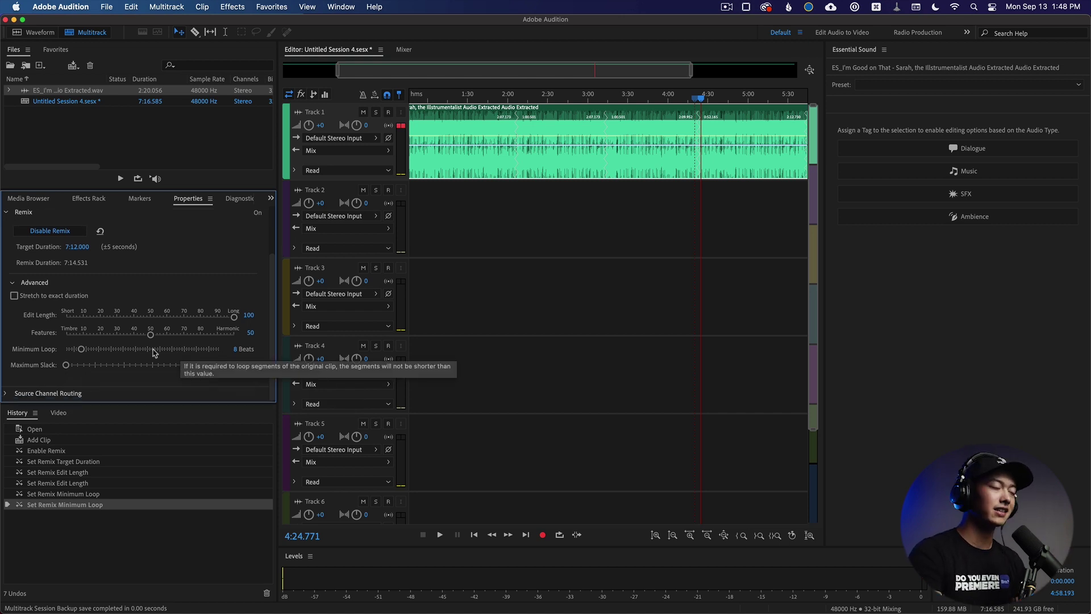
Enable 'Stretch to exact duration' so the remix runs exactly 7:12.000, then play it.
click(14, 296)
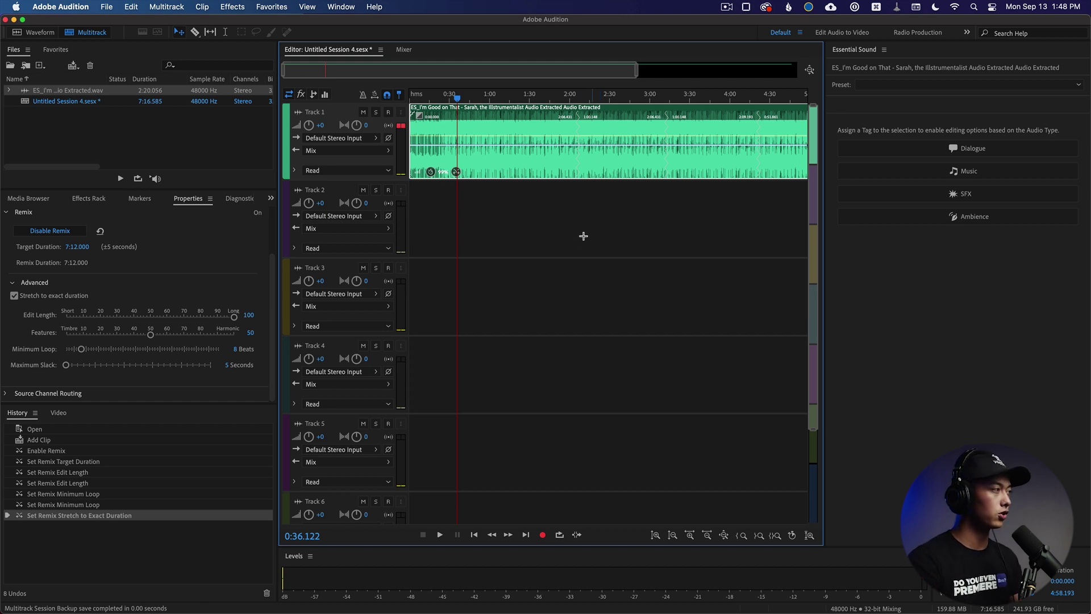
key(space)
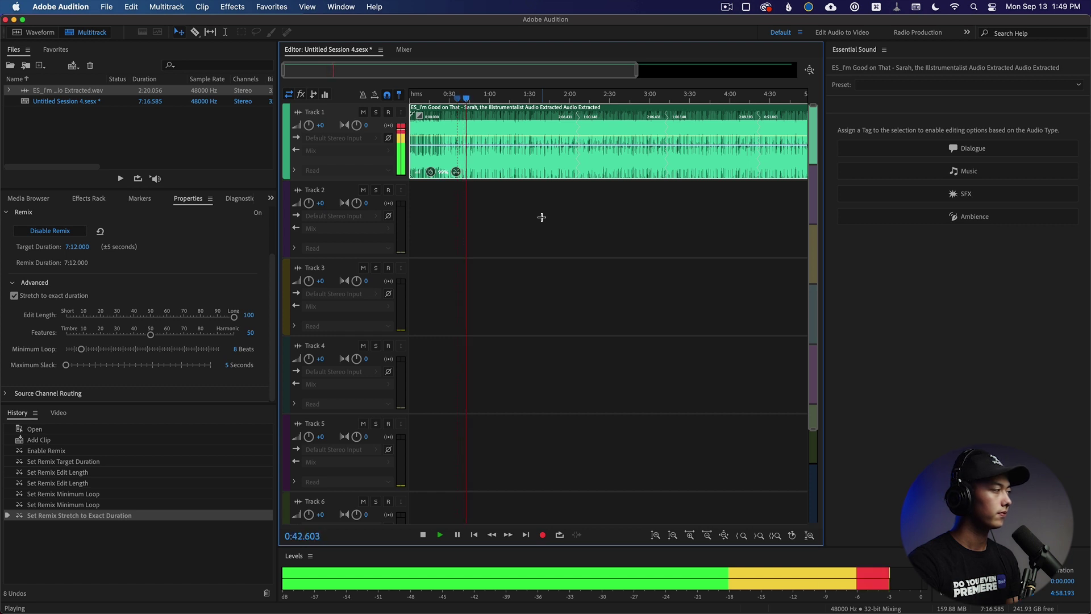
key(space)
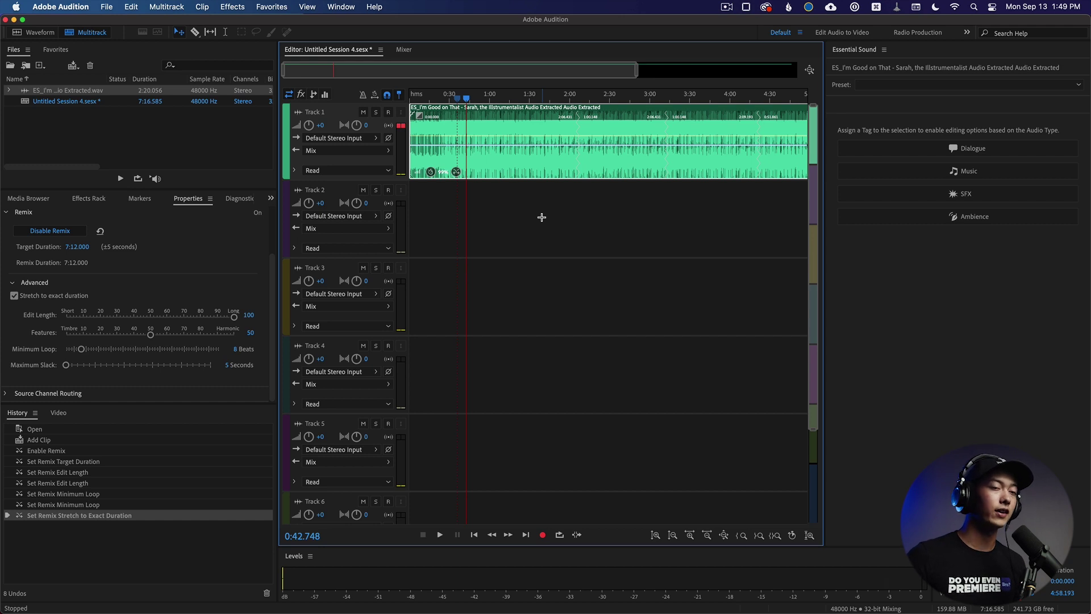